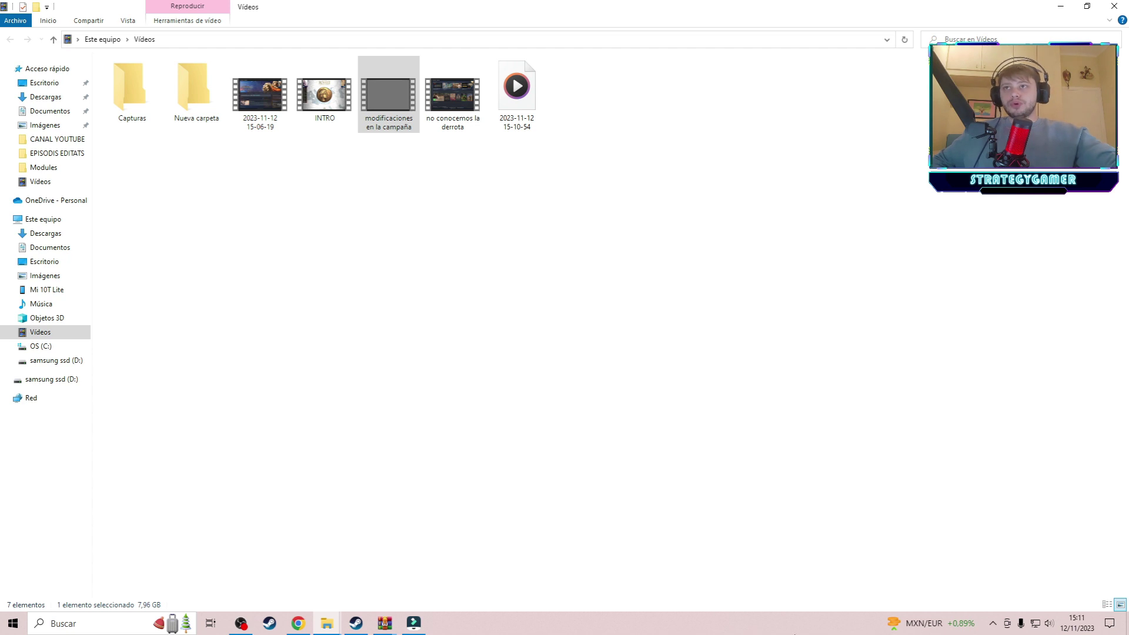
Try to play the video "modificaciones en la campaña" from the Vídeos folder and close the media player
{"action": "double_click", "coordinate": [375, 120]}
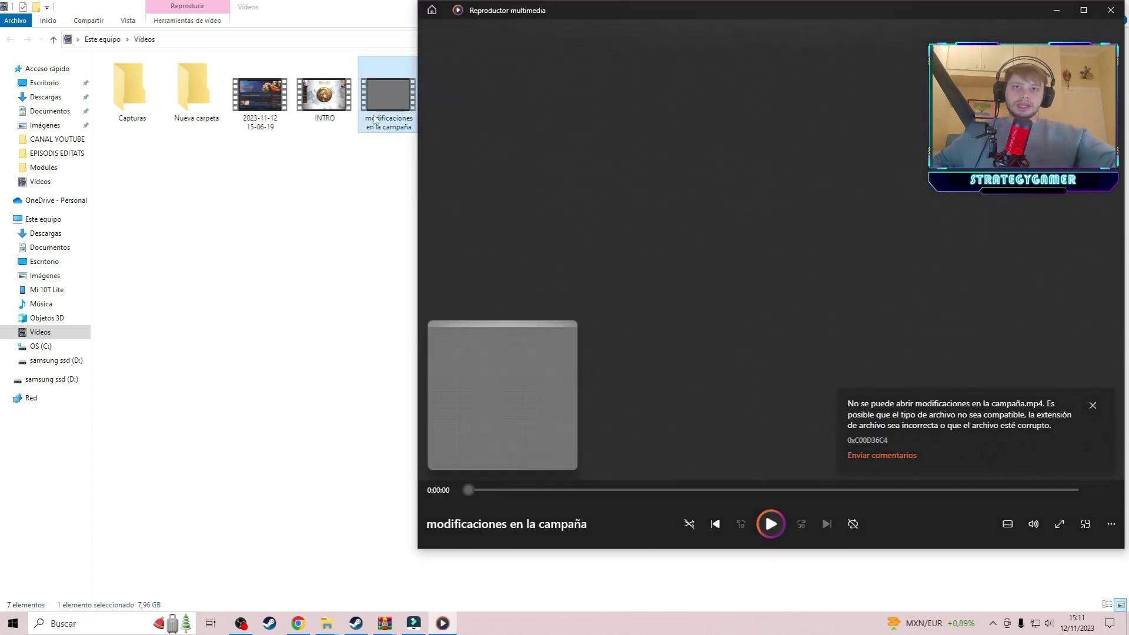
{"action": "left_click", "coordinate": [1110, 10]}
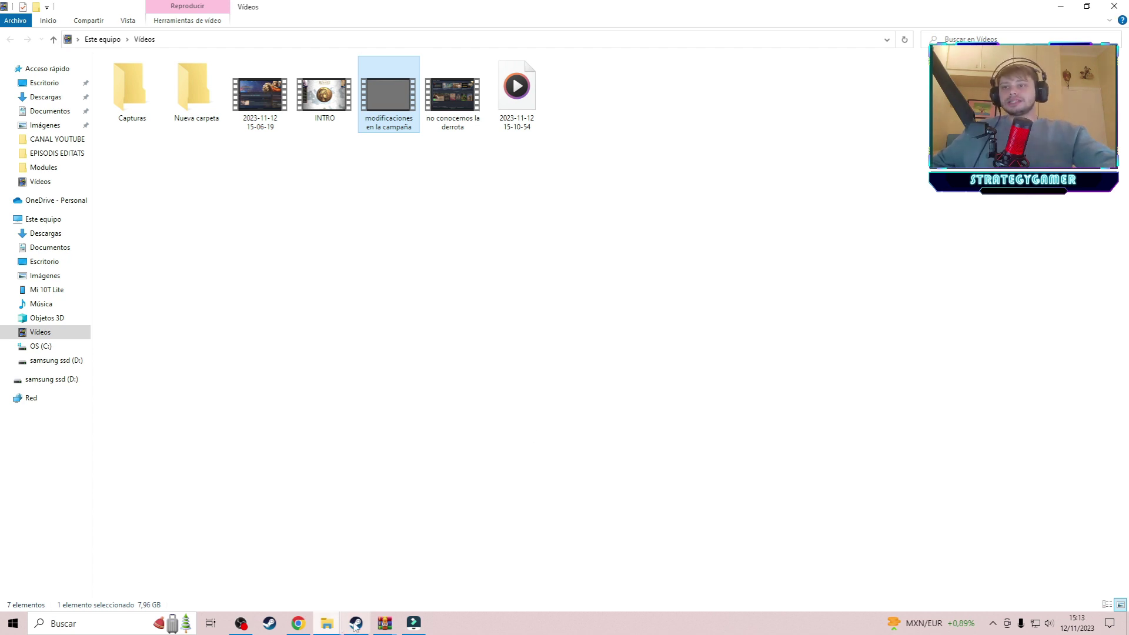
Switch to Steam and start the launcher for Total War: ROME II - Emperor Edition from the library
{"action": "left_click", "coordinate": [356, 624]}
{"action": "left_click", "coordinate": [106, 483]}
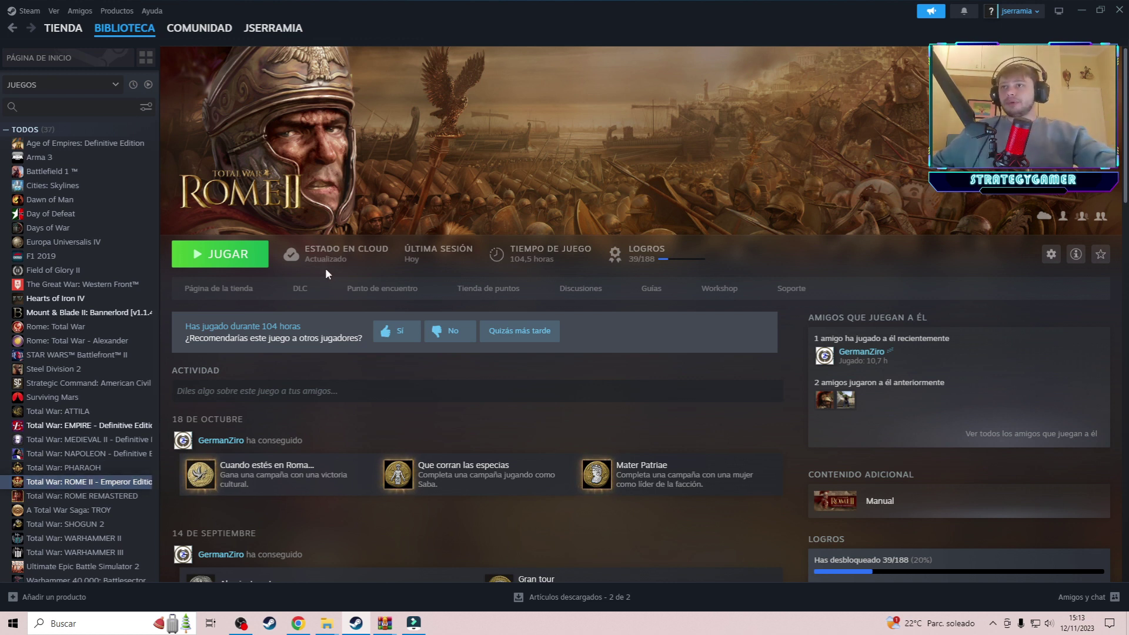
{"action": "left_click", "coordinate": [242, 252]}
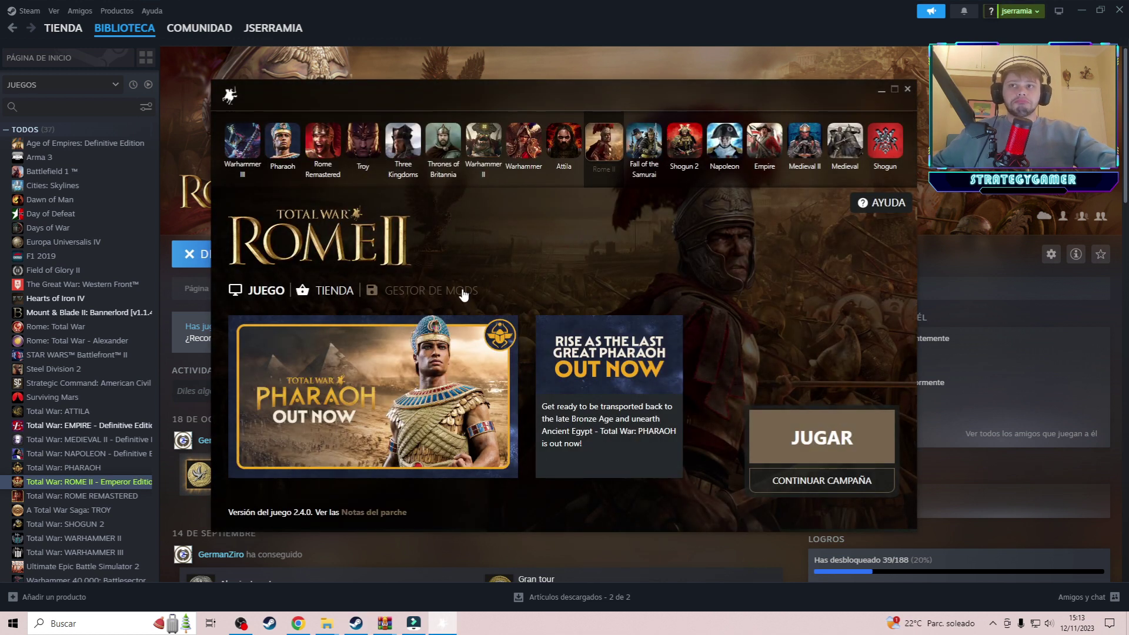
Open the launcher's mod manager and enable the Orbis Aquarum - Realistic Campaign Water and Orbis Terrarum II mods
{"action": "left_click", "coordinate": [461, 292]}
{"action": "left_click", "coordinate": [374, 209]}
{"action": "left_click", "coordinate": [374, 261]}
Toggle the Rome: Total War Music mod on and back off in the mod list
{"action": "scroll", "coordinate": [413, 360], "scroll_direction": "down", "scroll_amount": 5}
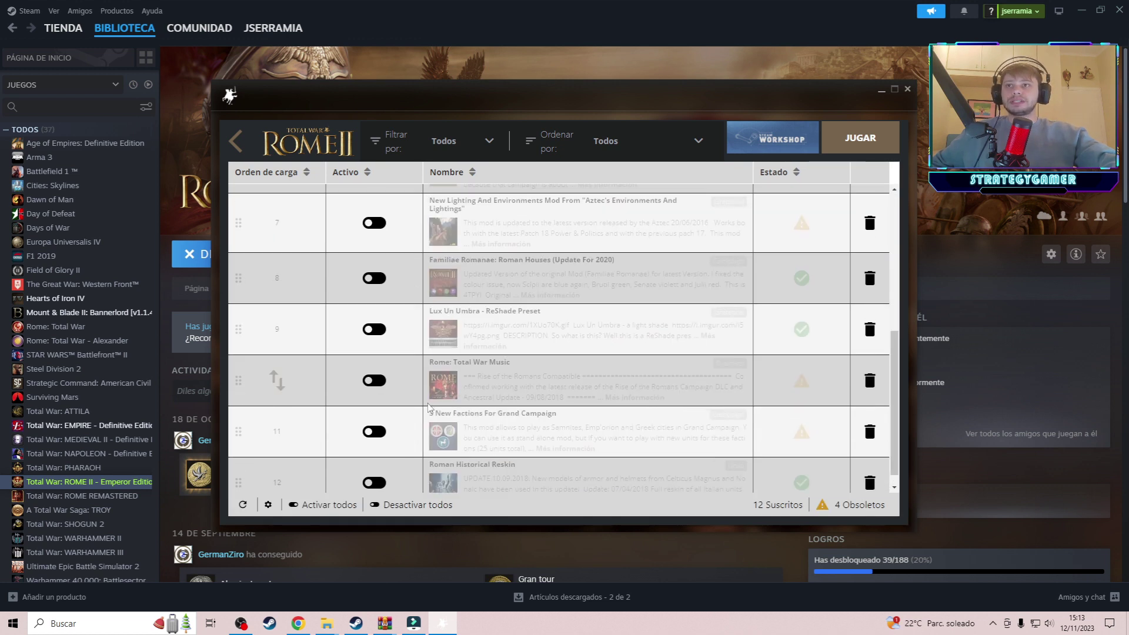
{"action": "left_click", "coordinate": [376, 382]}
{"action": "scroll", "coordinate": [382, 386], "scroll_direction": "up", "scroll_amount": 5}
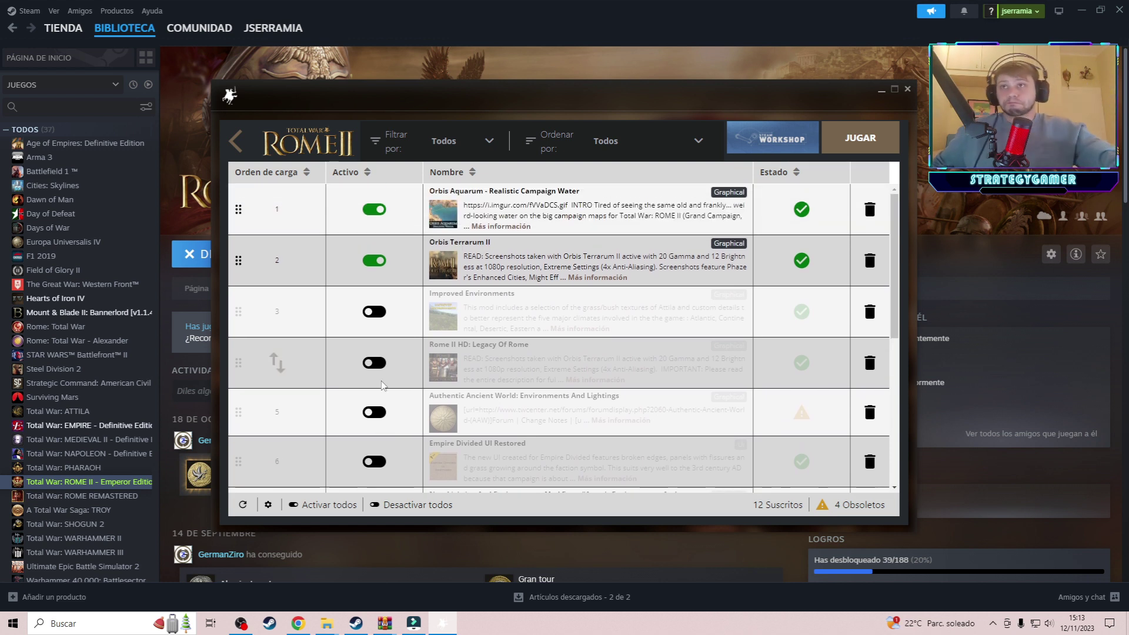
{"action": "scroll", "coordinate": [382, 386], "scroll_direction": "down", "scroll_amount": 5}
{"action": "left_click", "coordinate": [373, 382]}
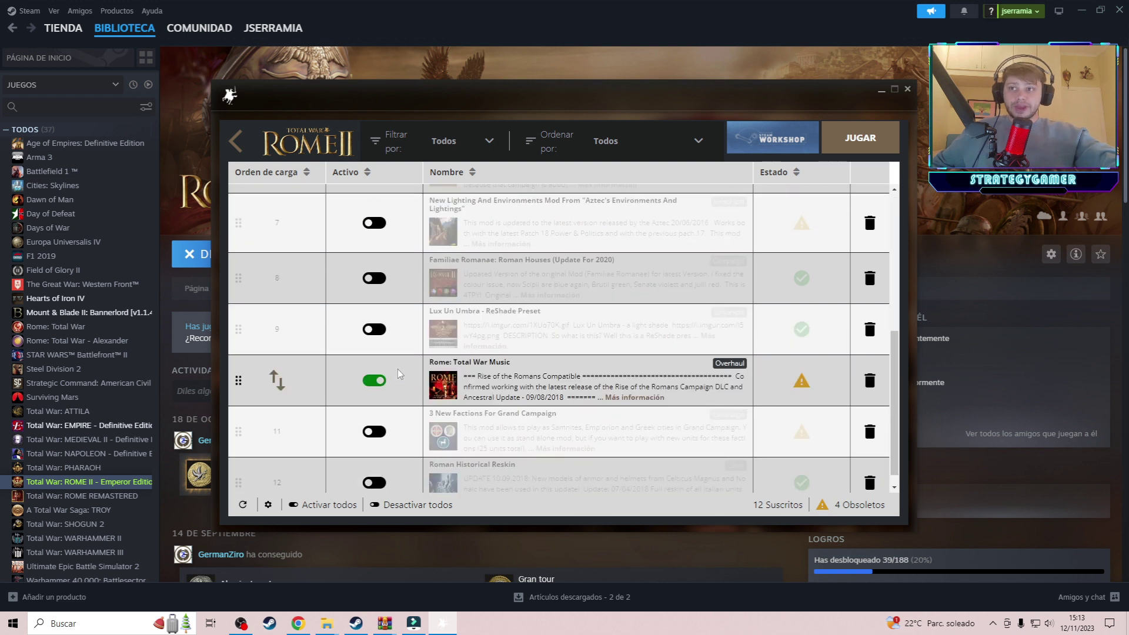
{"action": "left_click", "coordinate": [373, 384]}
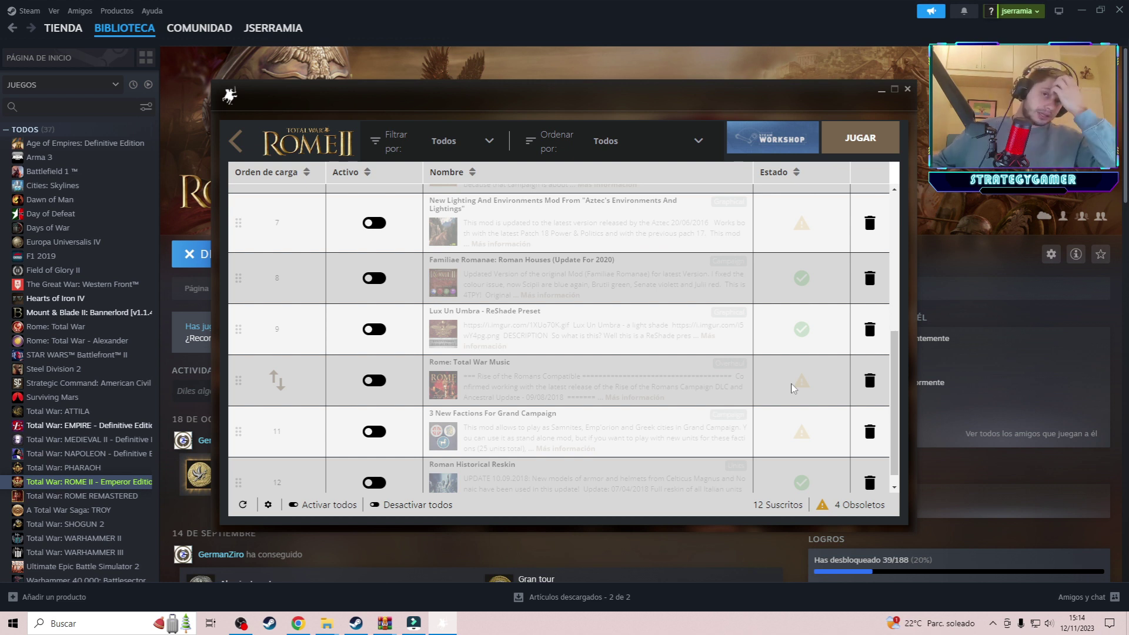
Disable the Orbis Terrarum II and Orbis Aquarum - Realistic Campaign Water mods
{"action": "scroll", "coordinate": [795, 382], "scroll_direction": "up", "scroll_amount": 6}
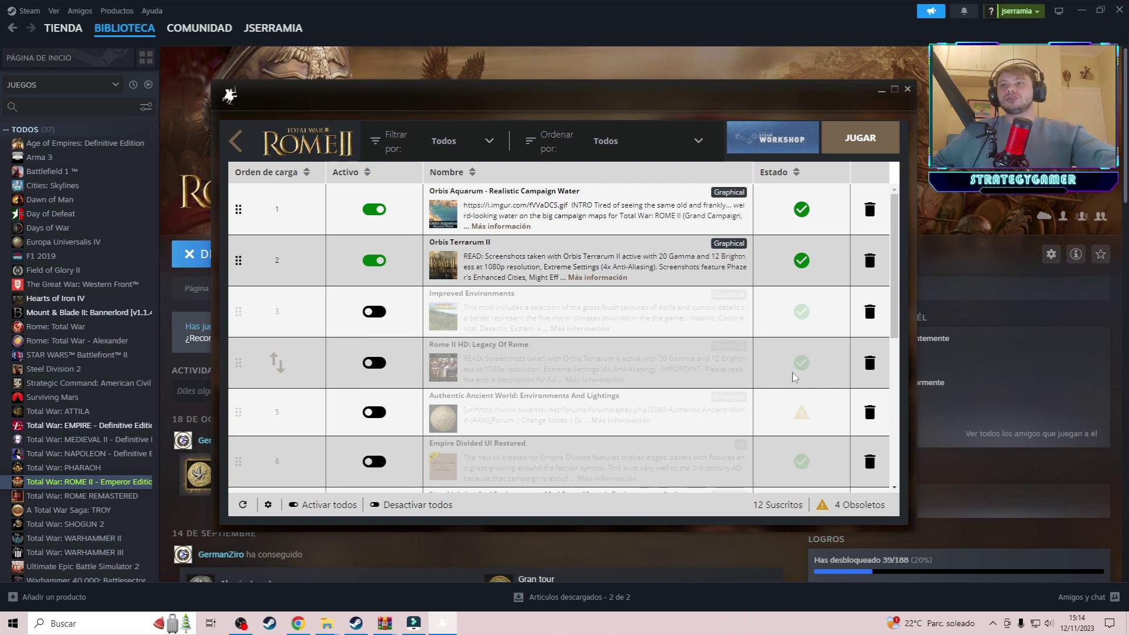
{"action": "left_click", "coordinate": [377, 265]}
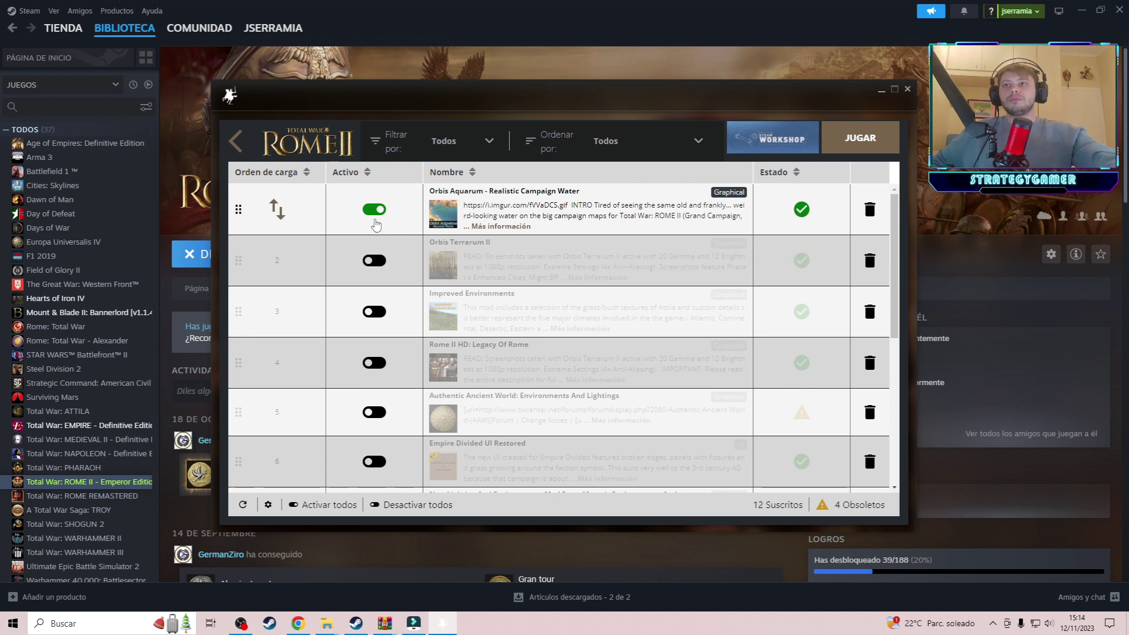
{"action": "left_click", "coordinate": [375, 215]}
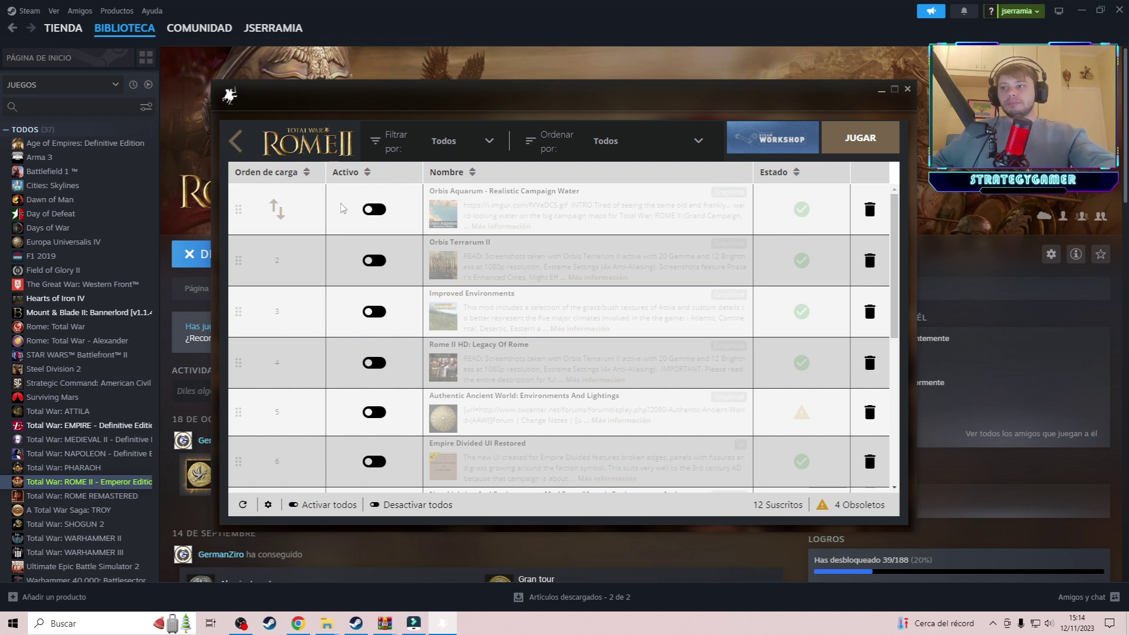
Search Windows for "resha" and run ReShade_Setup_5.5.1.exe
{"action": "left_click", "coordinate": [100, 624]}
{"action": "type", "text": "r"}
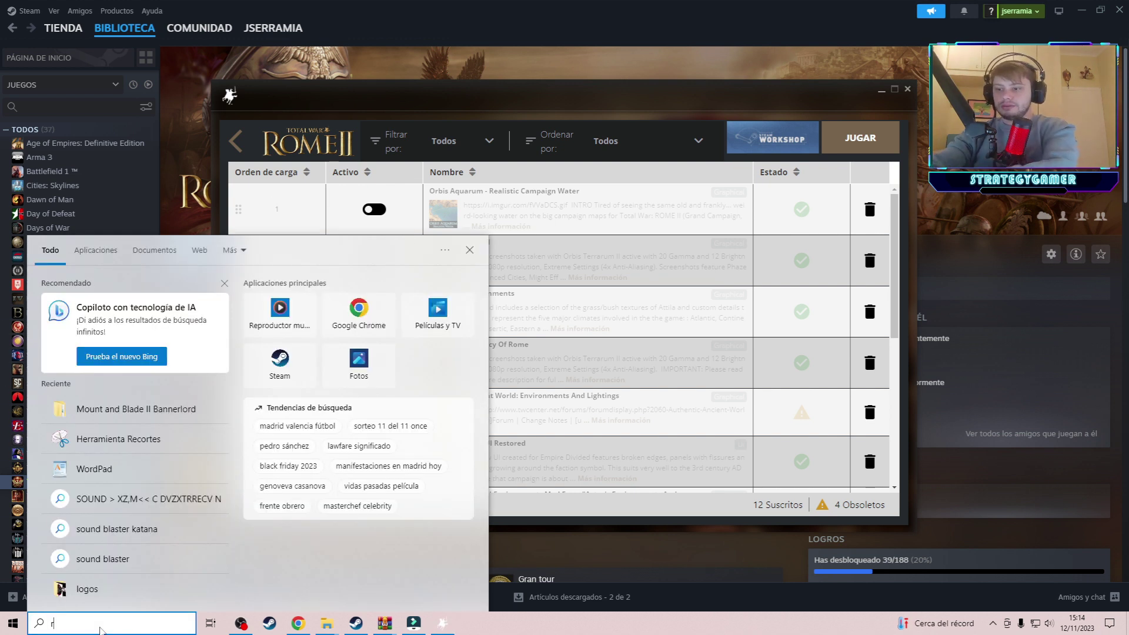
{"action": "type", "text": "esha"}
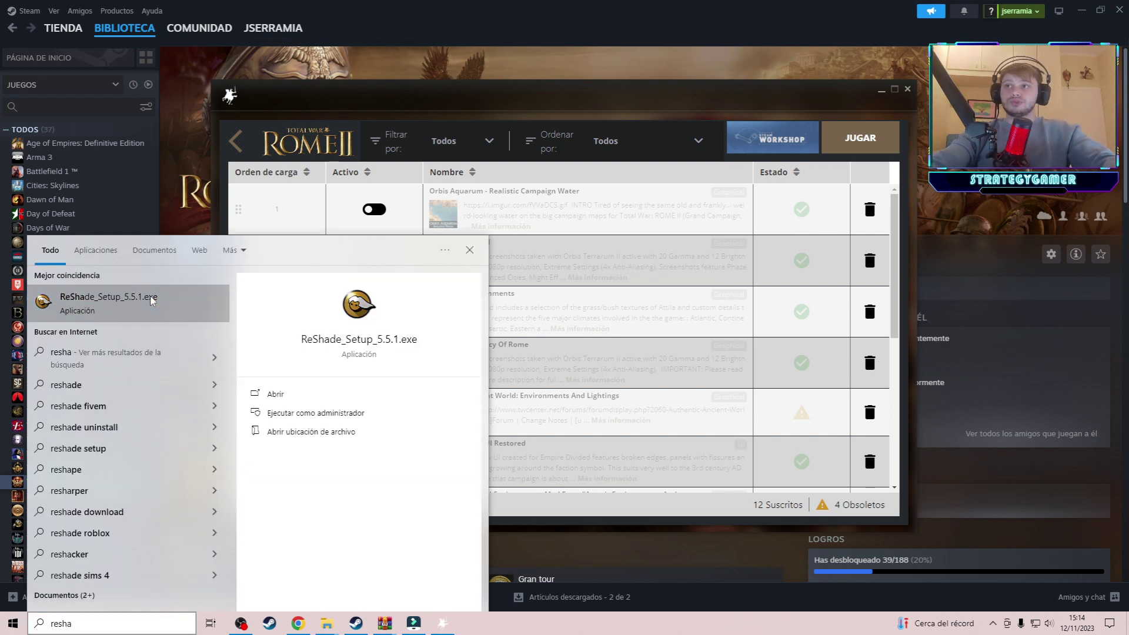
{"action": "left_click", "coordinate": [152, 301]}
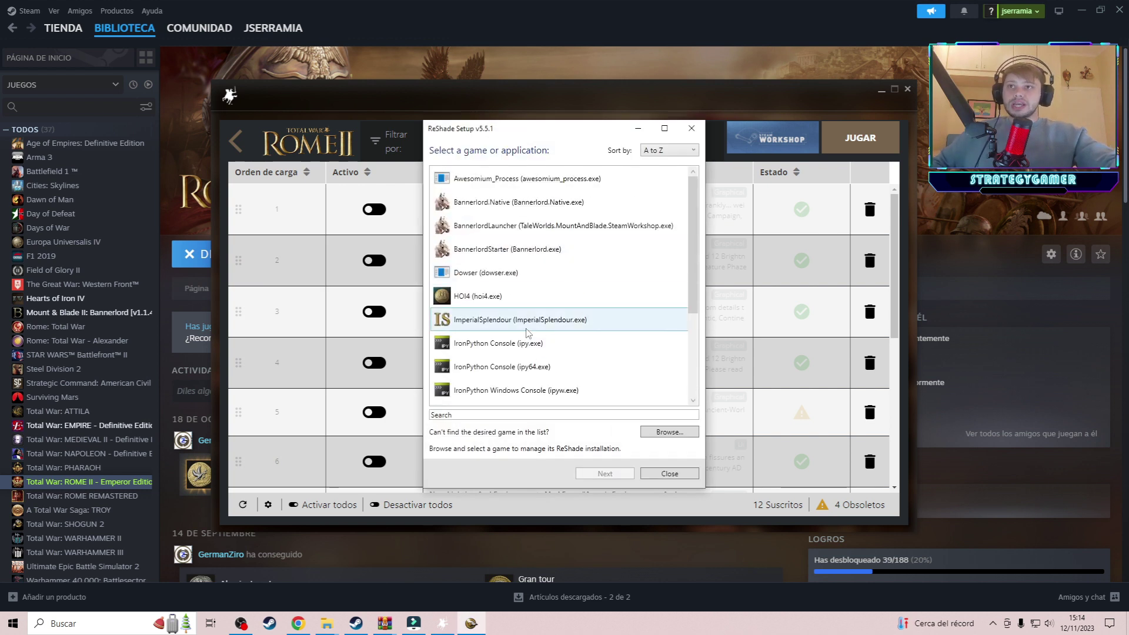
Look through the list of games and applications in the ReShade setup and close it without installing
{"action": "scroll", "coordinate": [520, 353], "scroll_direction": "down", "scroll_amount": 2}
{"action": "left_click", "coordinate": [517, 366]}
{"action": "scroll", "coordinate": [521, 367], "scroll_direction": "down", "scroll_amount": 2}
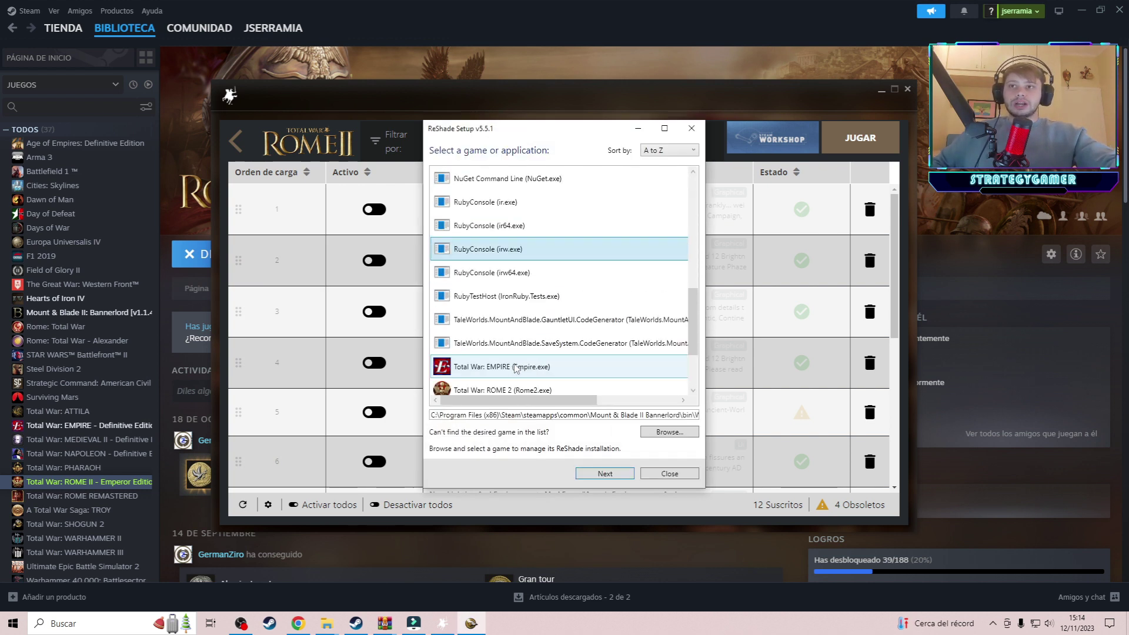
{"action": "scroll", "coordinate": [518, 362], "scroll_direction": "up", "scroll_amount": 6}
{"action": "scroll", "coordinate": [512, 353], "scroll_direction": "down", "scroll_amount": 15}
{"action": "scroll", "coordinate": [502, 276], "scroll_direction": "up", "scroll_amount": 10}
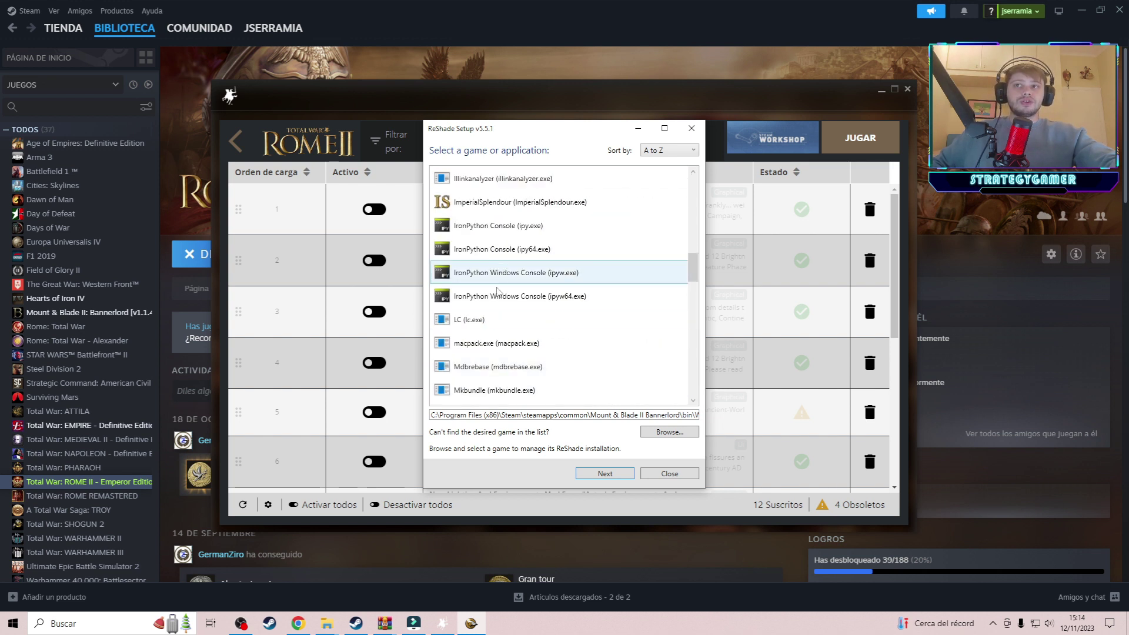
{"action": "scroll", "coordinate": [503, 282], "scroll_direction": "down", "scroll_amount": 5}
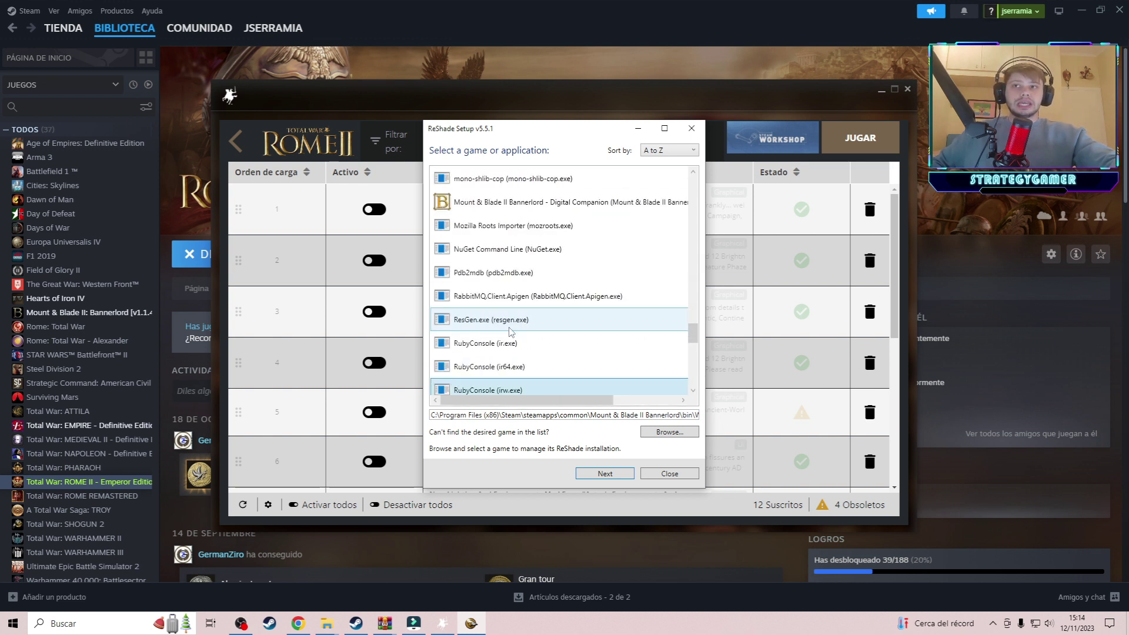
{"action": "left_click", "coordinate": [670, 474]}
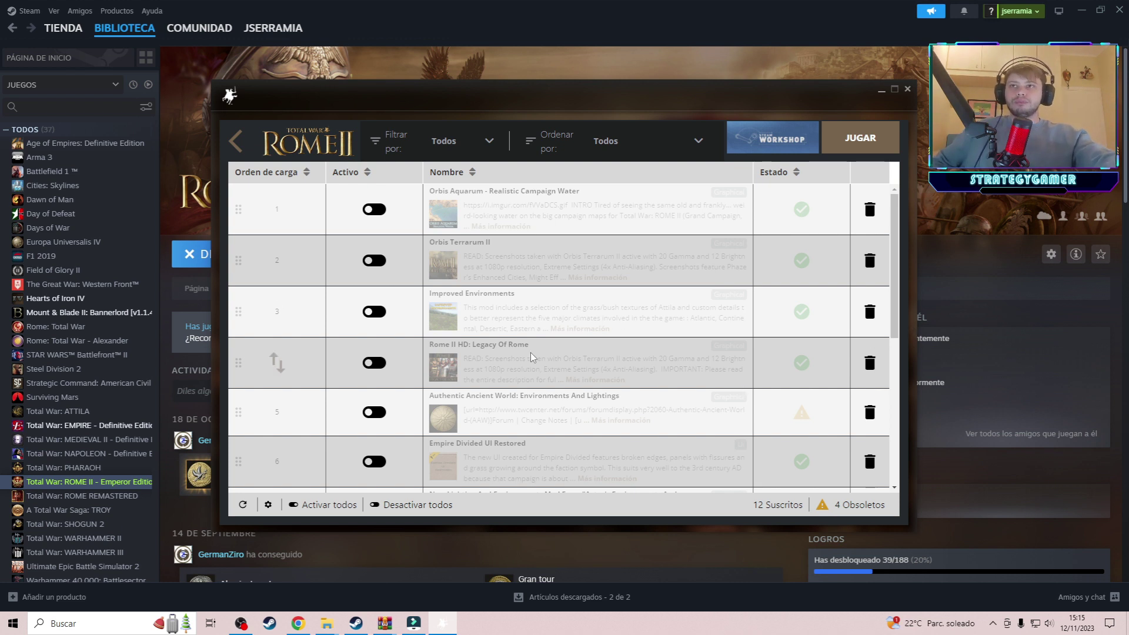
Launch Total War: ROME II from the mod manager and continue the current campaign from the main menu
{"action": "left_click", "coordinate": [872, 137]}
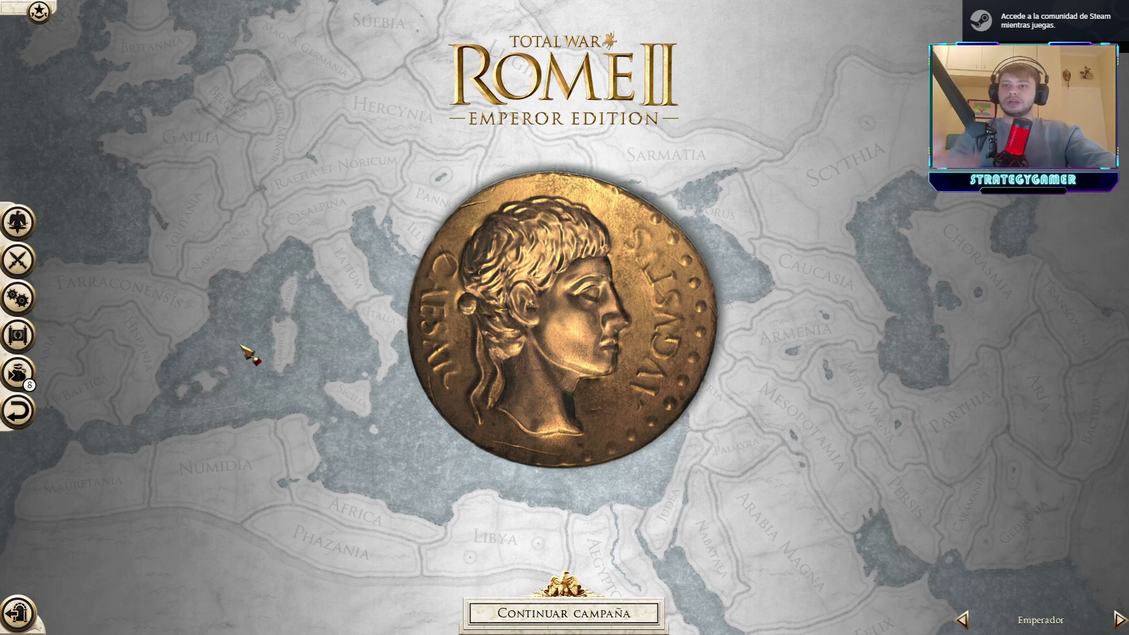
{"action": "mouse_move", "coordinate": [19, 259]}
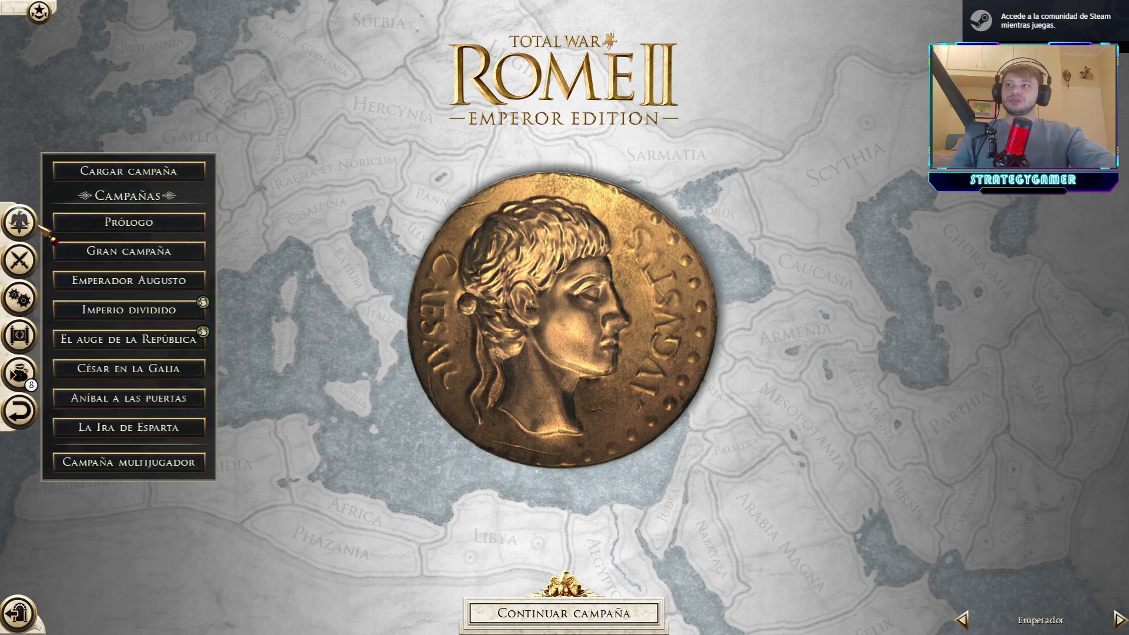
{"action": "left_click", "coordinate": [556, 614]}
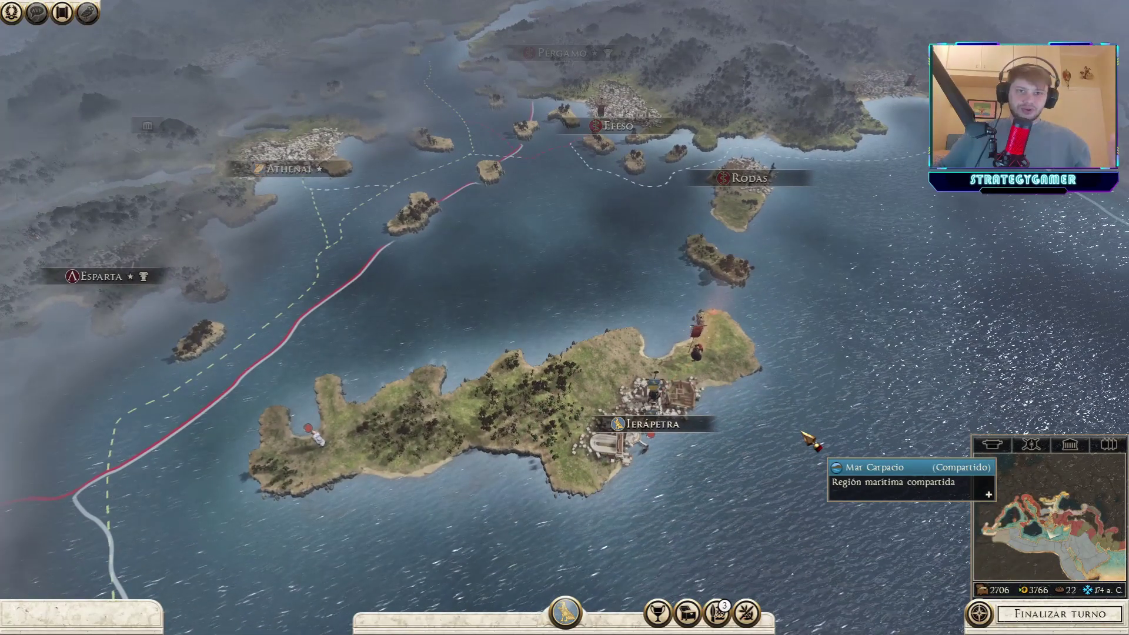
{"action": "mouse_move", "coordinate": [802, 432]}
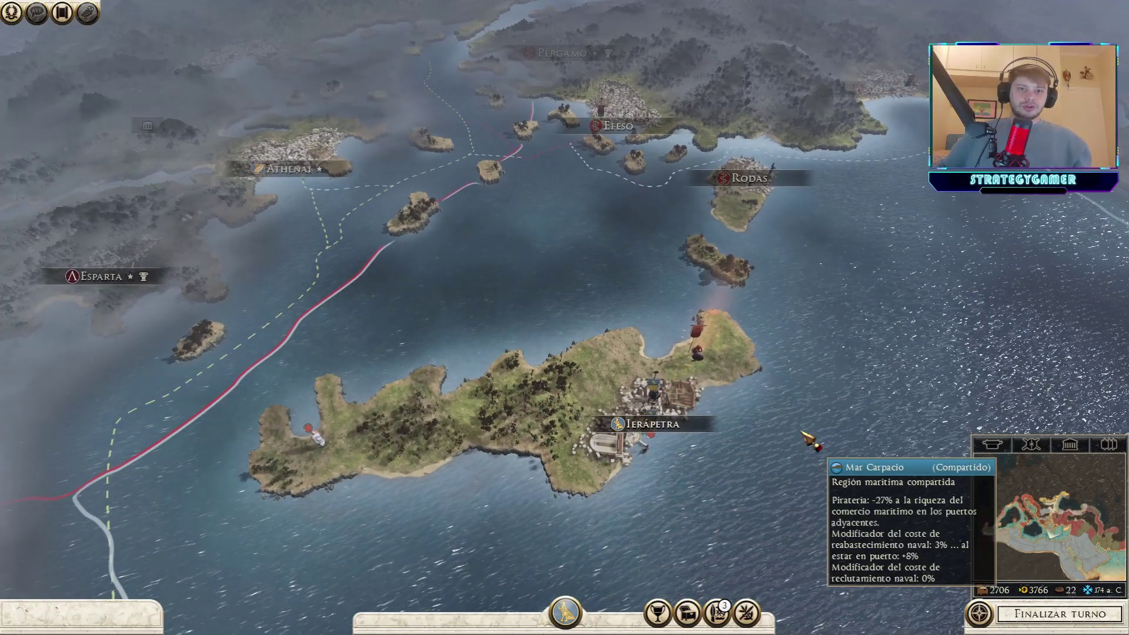